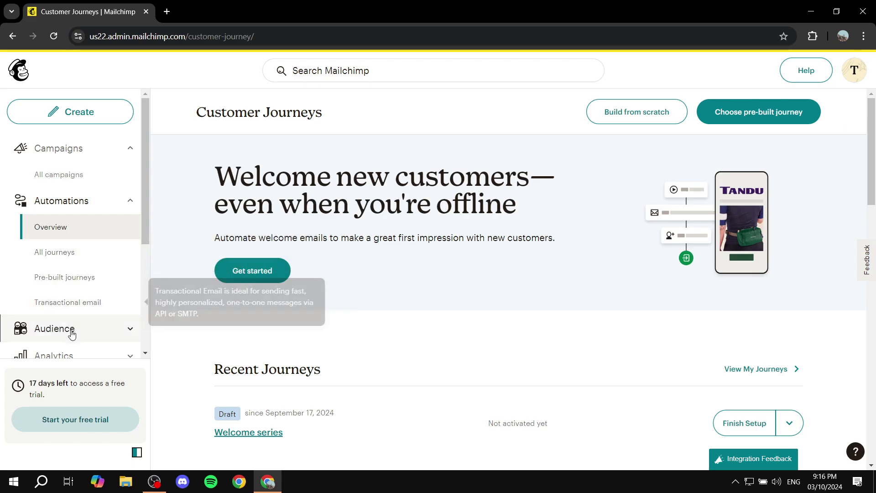
# Open the All campaigns list from the Campaigns section of the sidebar.
pyautogui.click(65, 153)
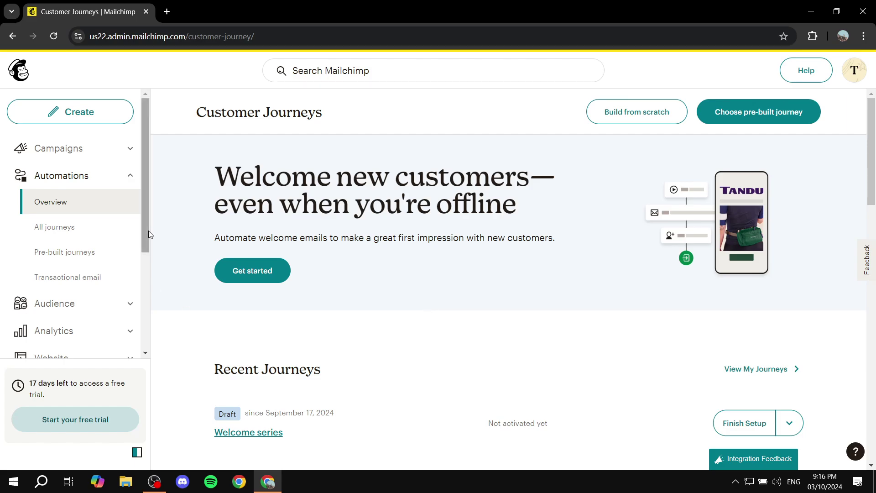
pyautogui.click(115, 154)
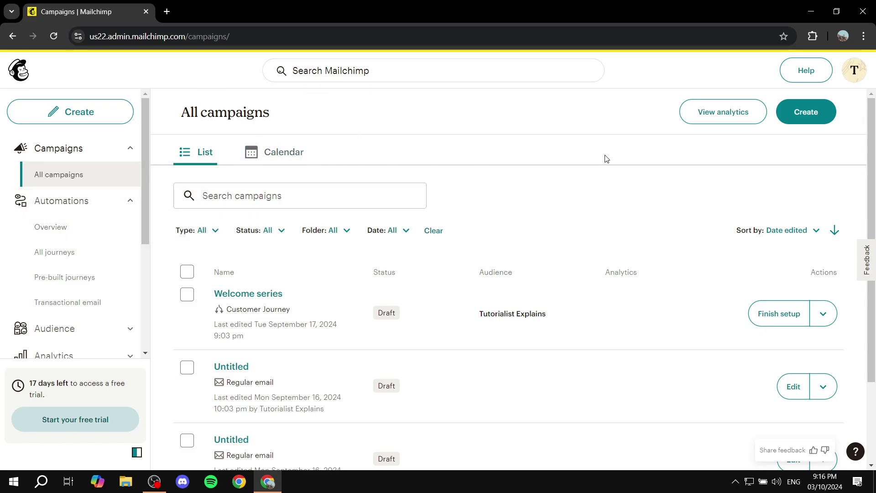
# Go to the Audience Dashboard, open the Add Your Contacts import page, then exit back.
pyautogui.click(92, 335)
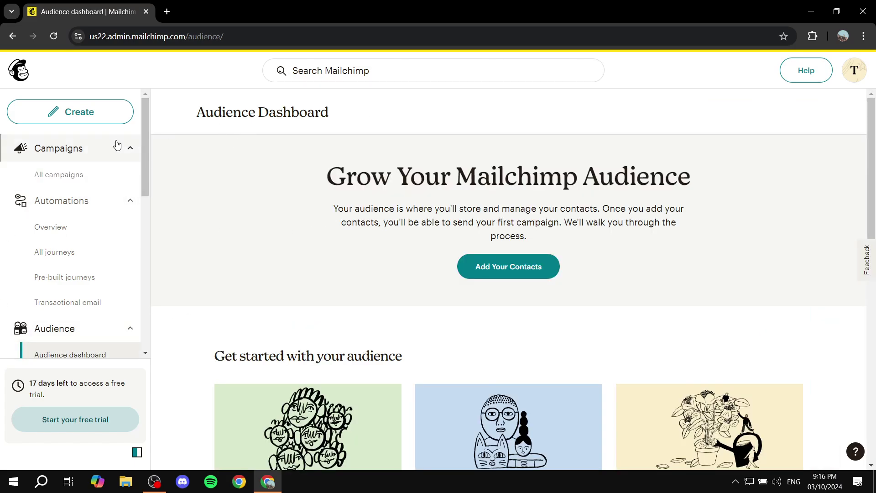
pyautogui.click(130, 202)
pyautogui.click(129, 155)
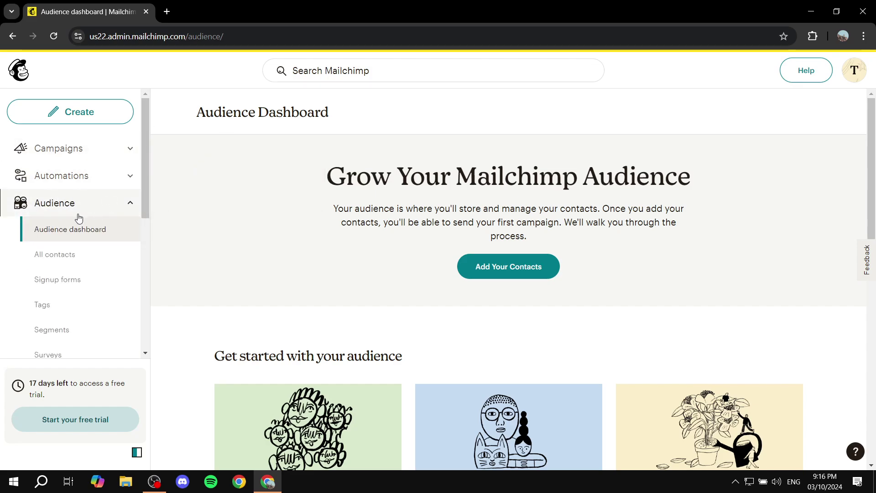
pyautogui.click(541, 264)
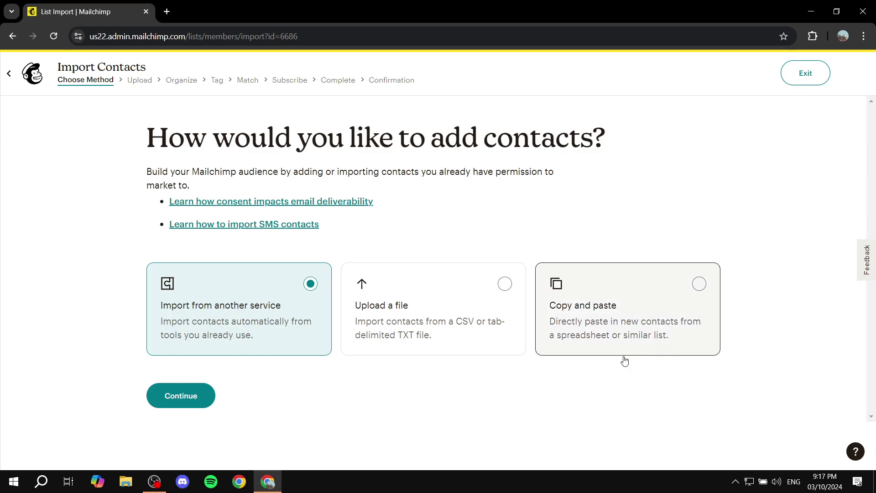
pyautogui.click(26, 74)
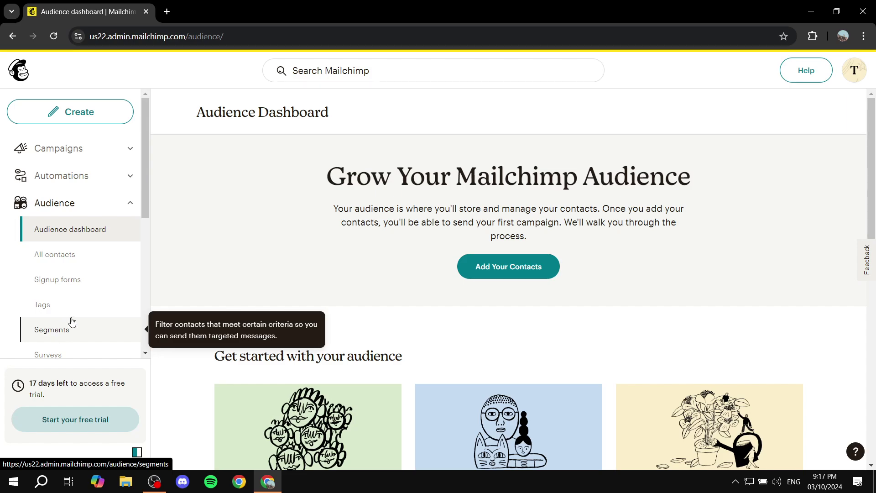
# Open Signup forms under Audience to see the Forms page listing Example Form.
pyautogui.scroll(-1, 75, 329)
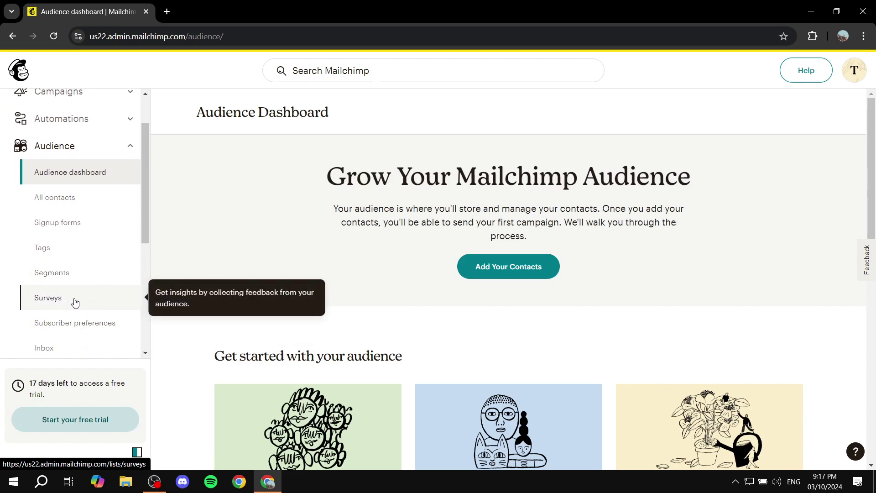
pyautogui.scroll(-1, 68, 315)
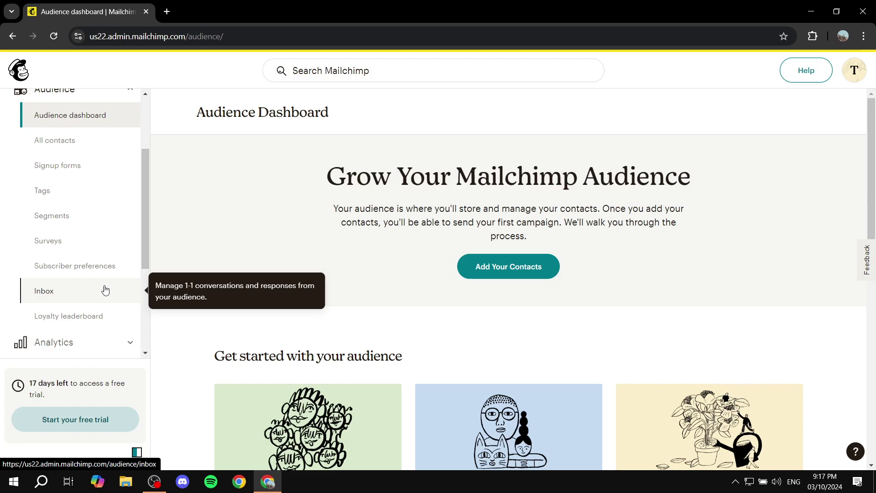
pyautogui.scroll(1, 104, 283)
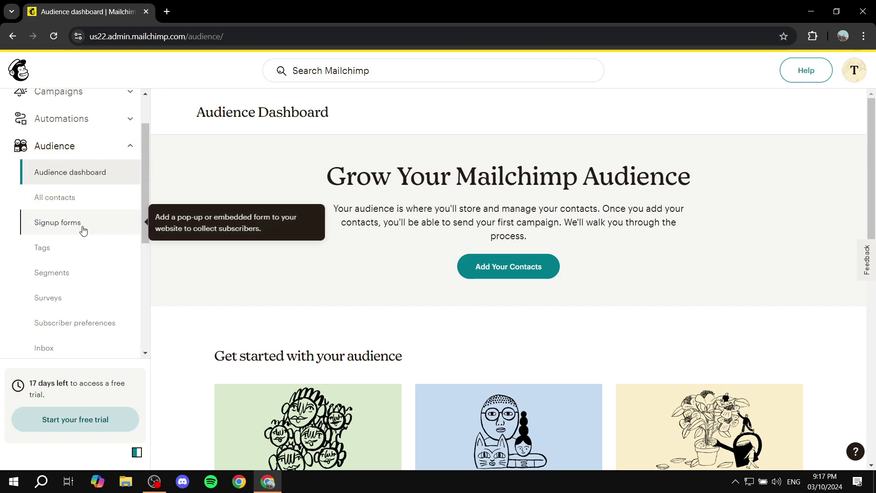
pyautogui.click(83, 230)
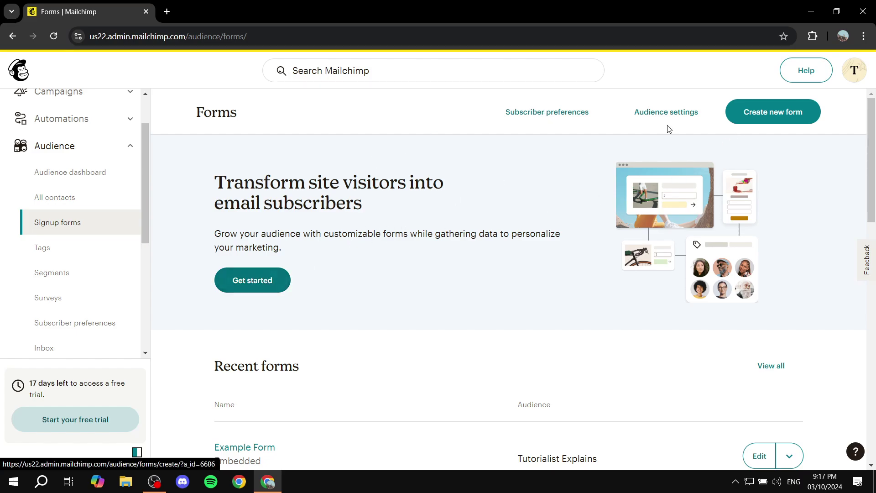
# Create a new form and choose the Embedded form type.
pyautogui.click(787, 114)
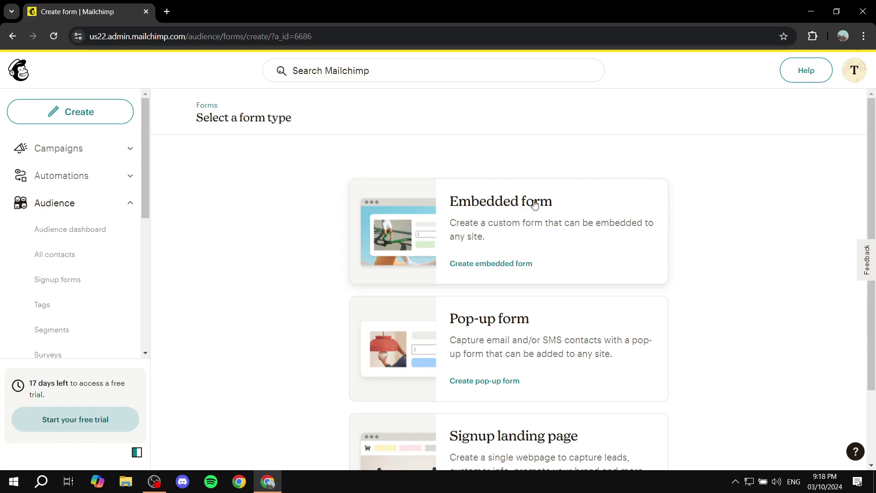
pyautogui.click(505, 214)
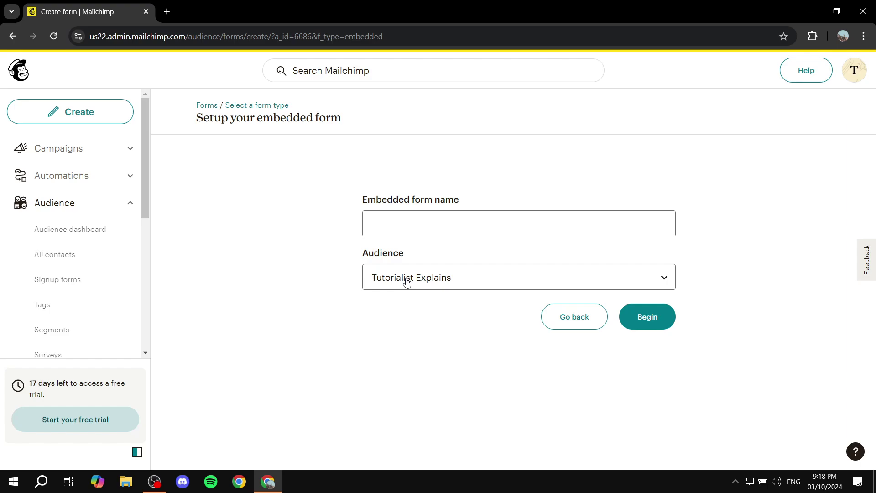
# Keep the Tutorialist Explains audience, name the form 'Test Form for Mailing list', and begin editing.
pyautogui.moveTo(360, 257); pyautogui.dragTo(426, 257)
pyautogui.click(428, 259)
pyautogui.click(450, 281)
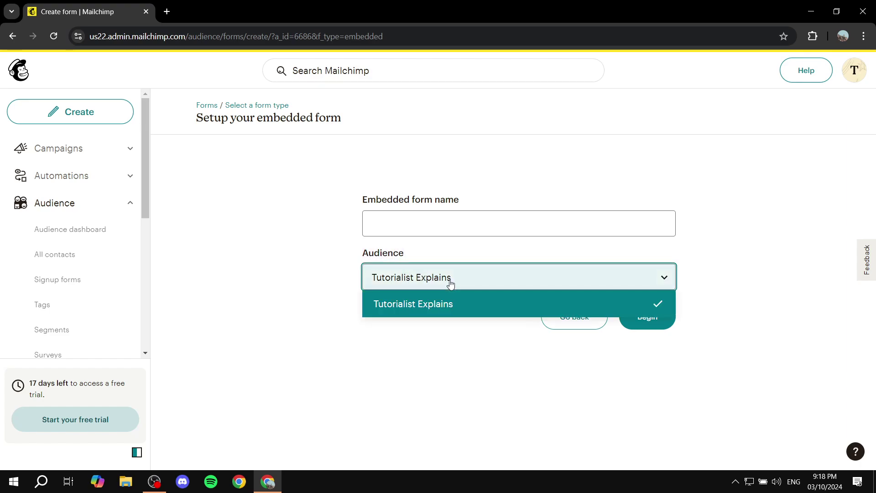
pyautogui.click(450, 283)
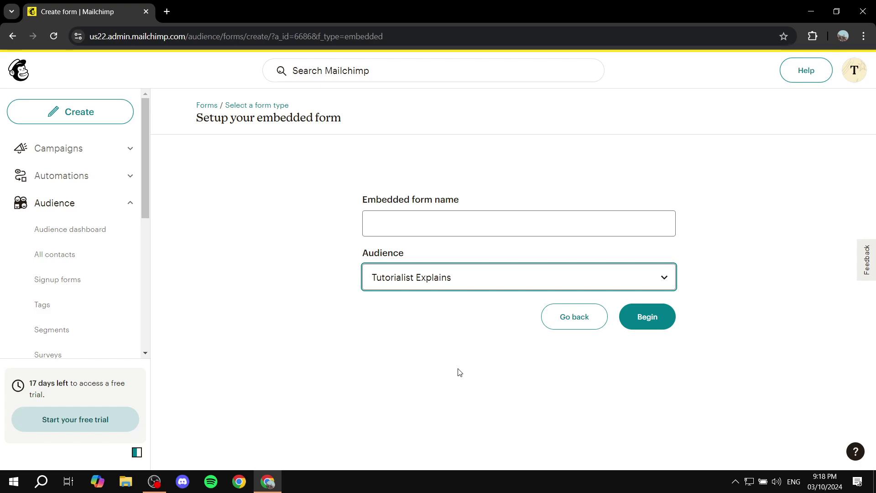
pyautogui.click(463, 233)
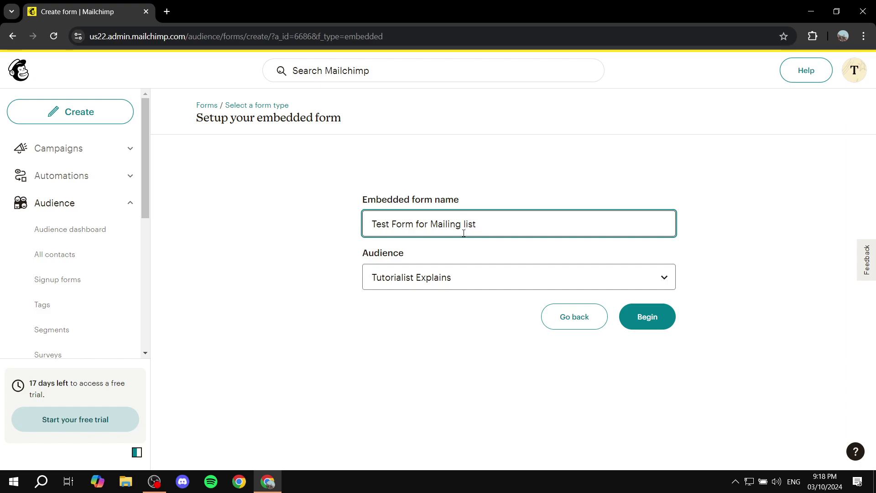
pyautogui.click(661, 329)
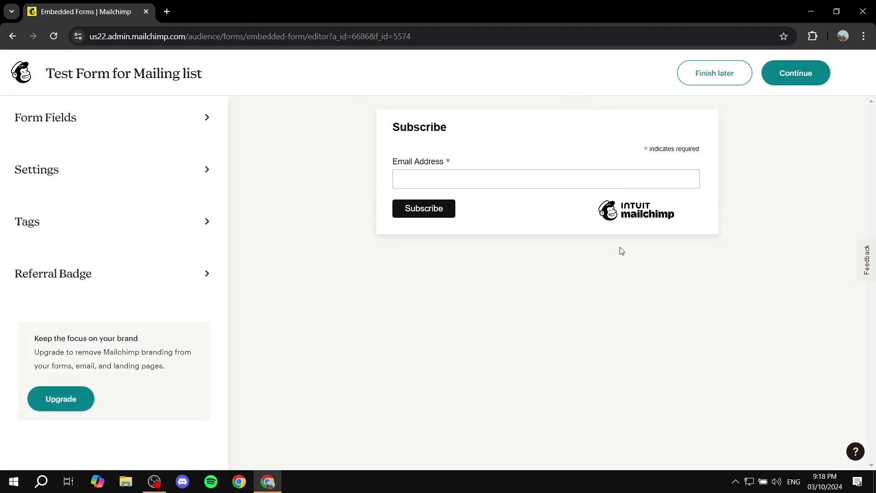
# Add First name and Last name fields to the form, removing the How are you field.
pyautogui.click(182, 121)
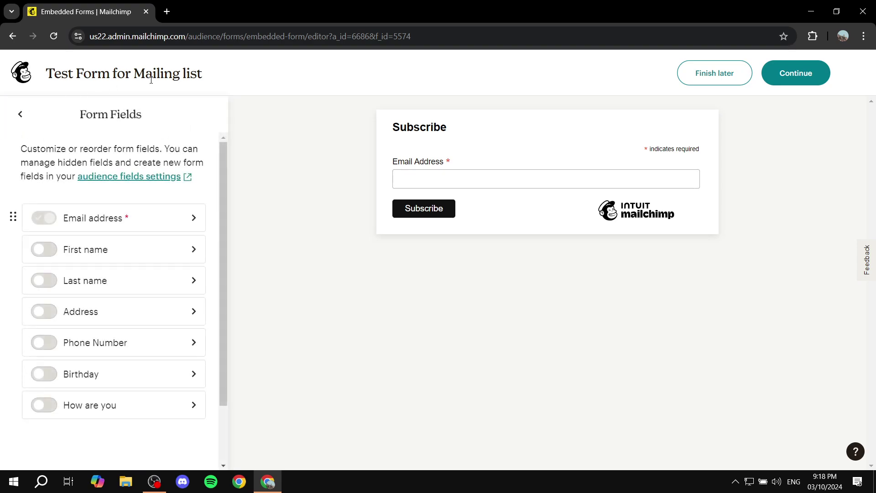
pyautogui.click(51, 254)
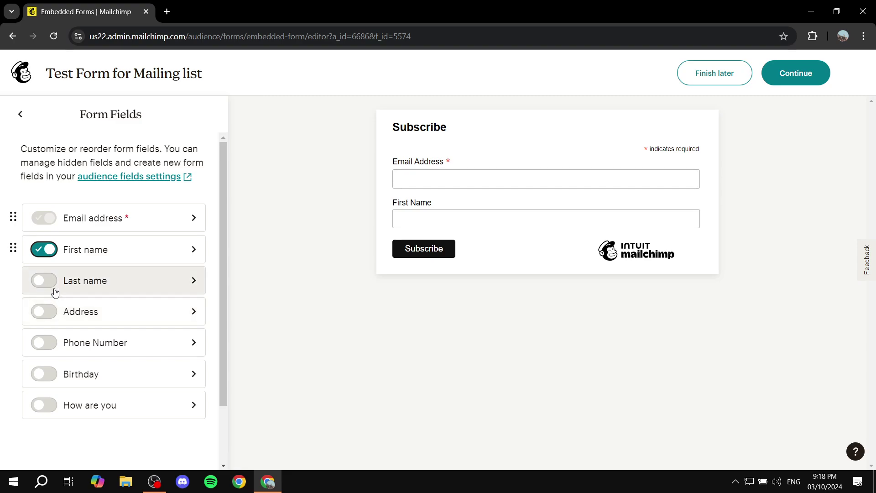
pyautogui.scroll(-1, 57, 296)
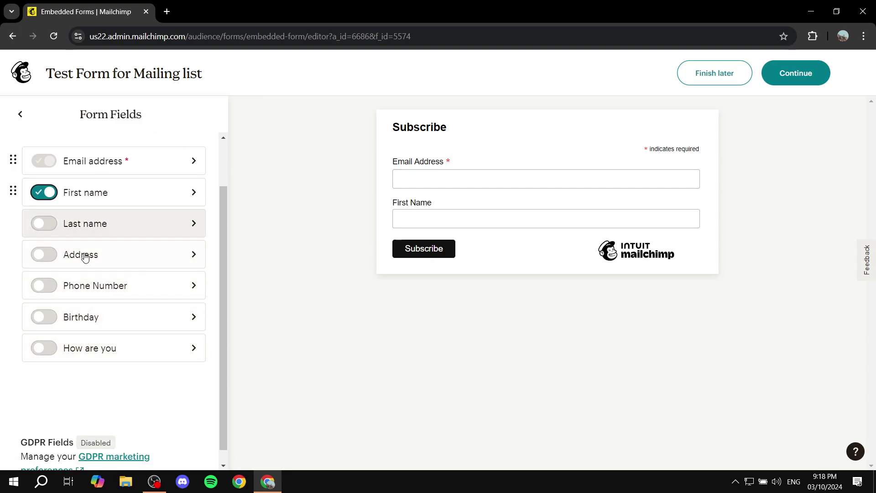
pyautogui.click(38, 224)
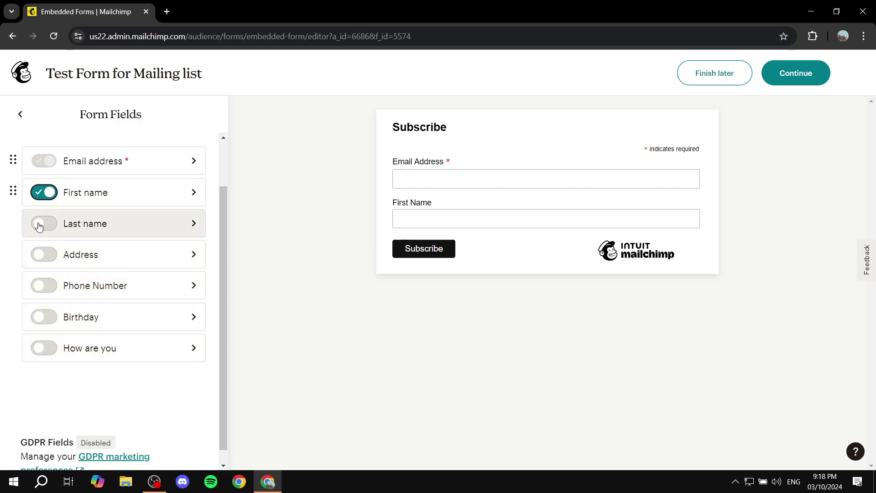
pyautogui.click(45, 352)
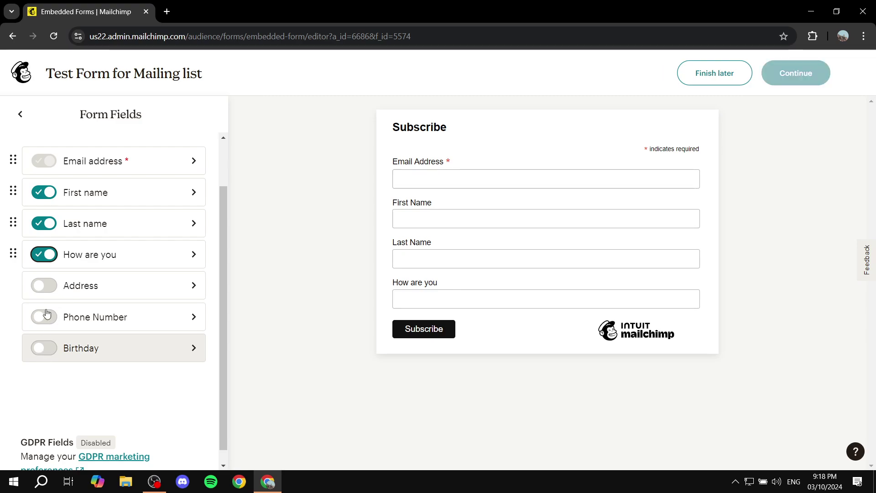
pyautogui.click(42, 254)
pyautogui.scroll(2, 55, 309)
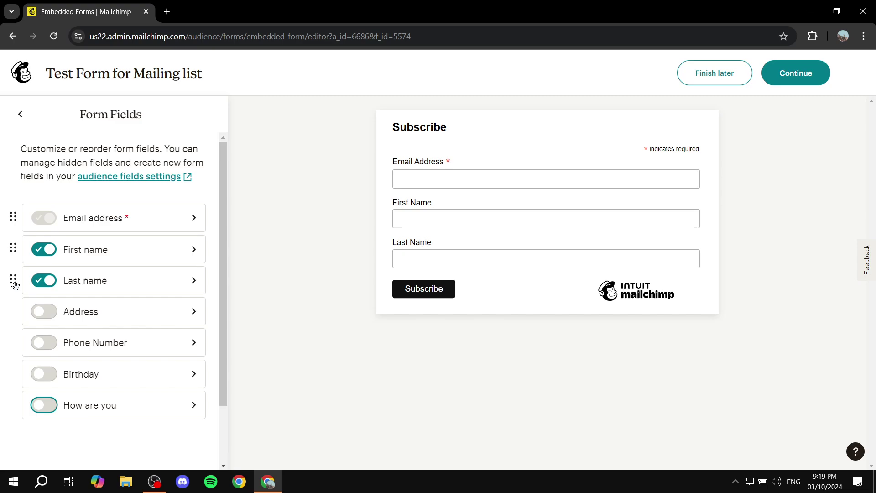
# Order the fields Email address, First name, Last name and make First name required.
pyautogui.moveTo(14, 280)
pyautogui.mouseDown()
pyautogui.moveTo(18, 255)
pyautogui.moveTo(19, 287)
pyautogui.mouseUp()
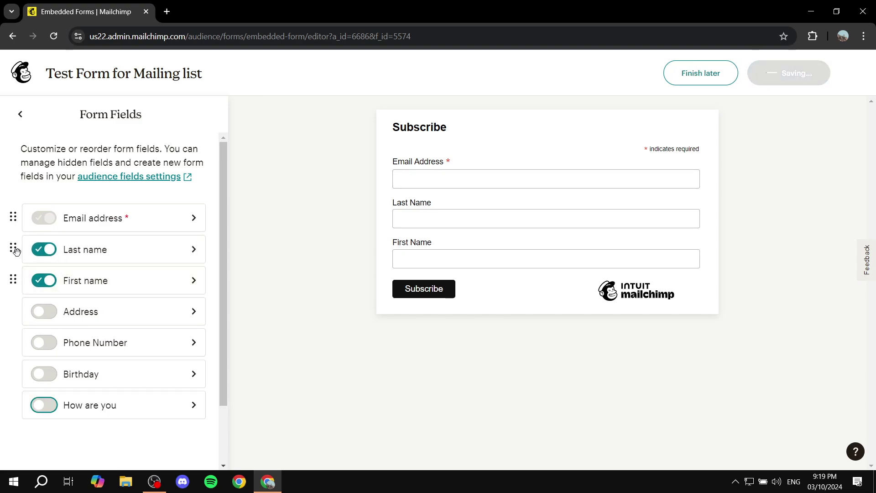
pyautogui.moveTo(13, 217); pyautogui.dragTo(26, 235)
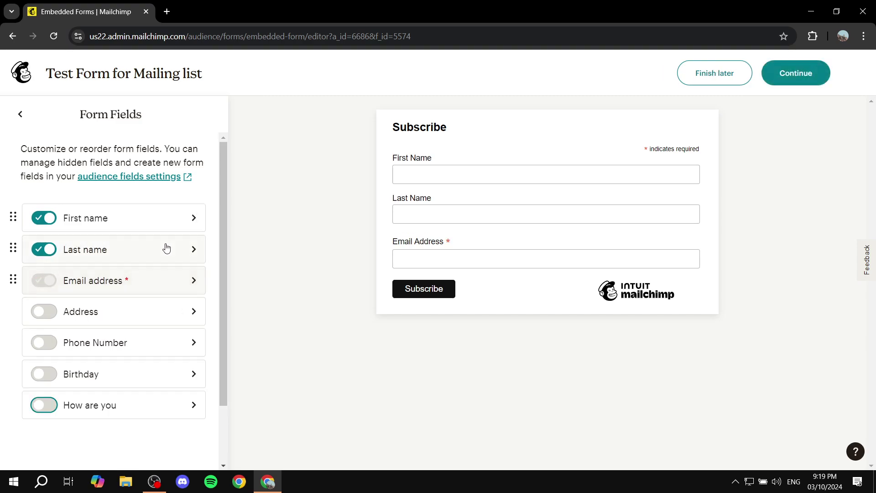
pyautogui.click(177, 220)
pyautogui.click(28, 320)
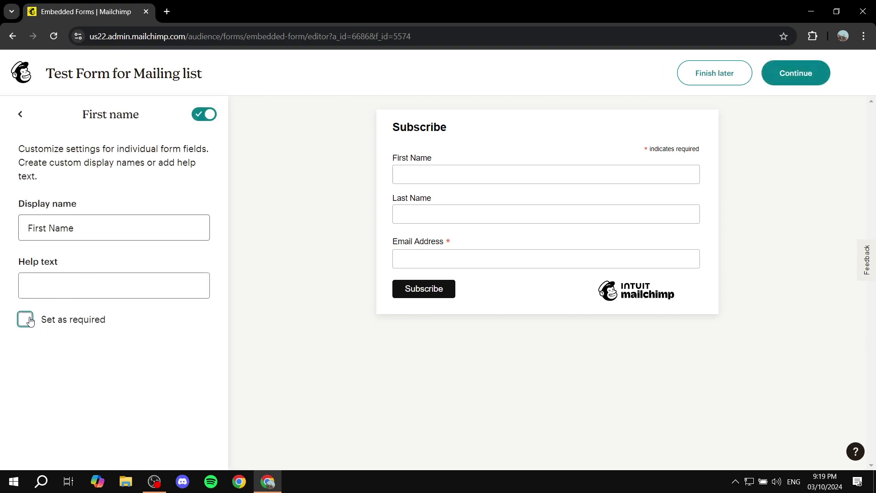
pyautogui.click(20, 115)
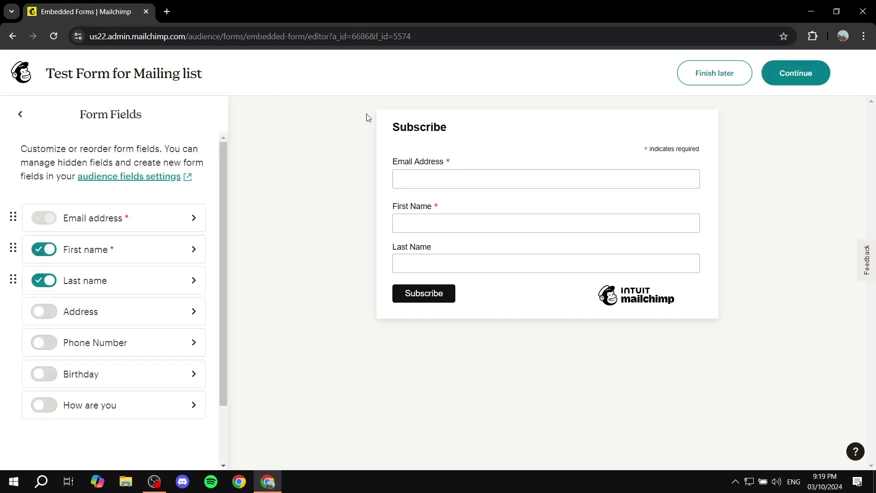
pyautogui.click(22, 117)
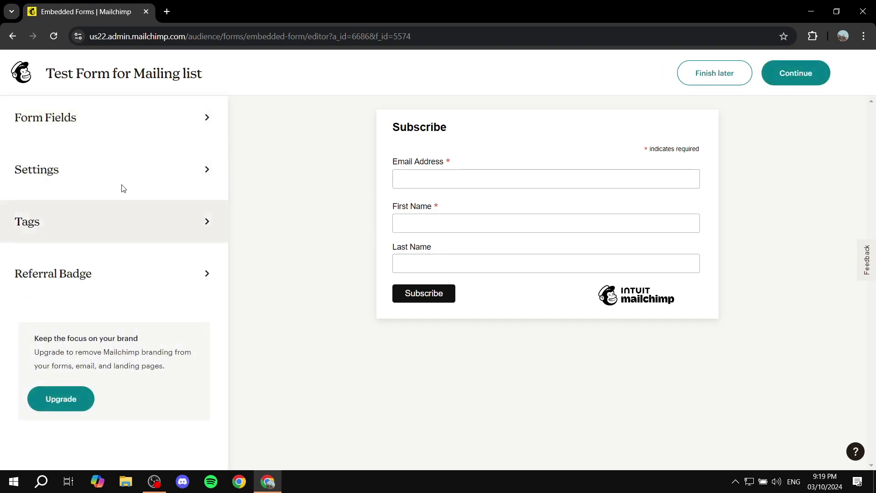
pyautogui.click(193, 168)
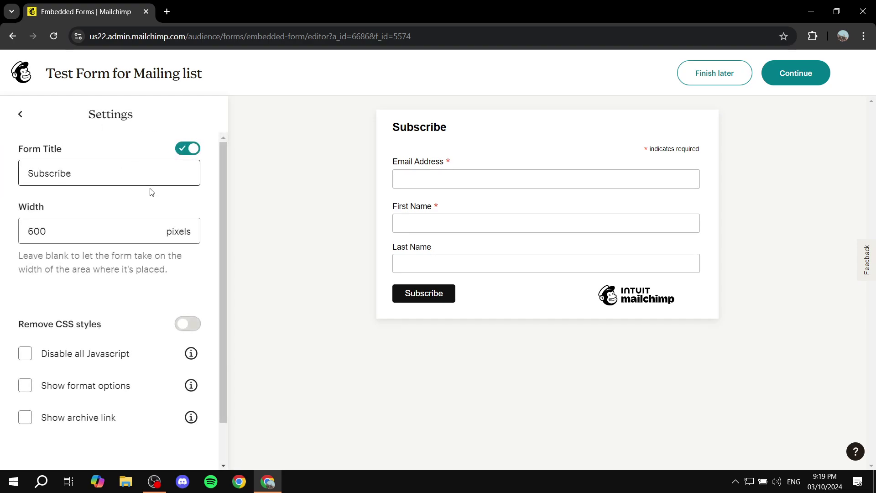
pyautogui.scroll(-1, 118, 230)
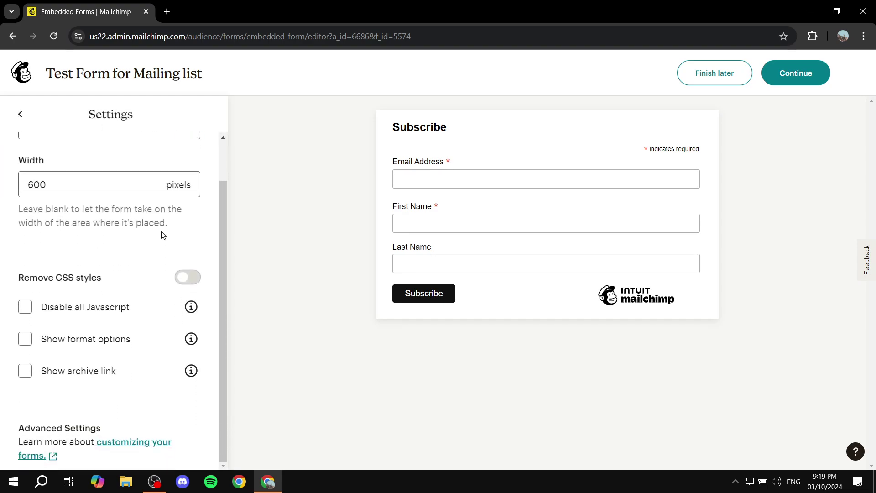
pyautogui.scroll(1, 159, 219)
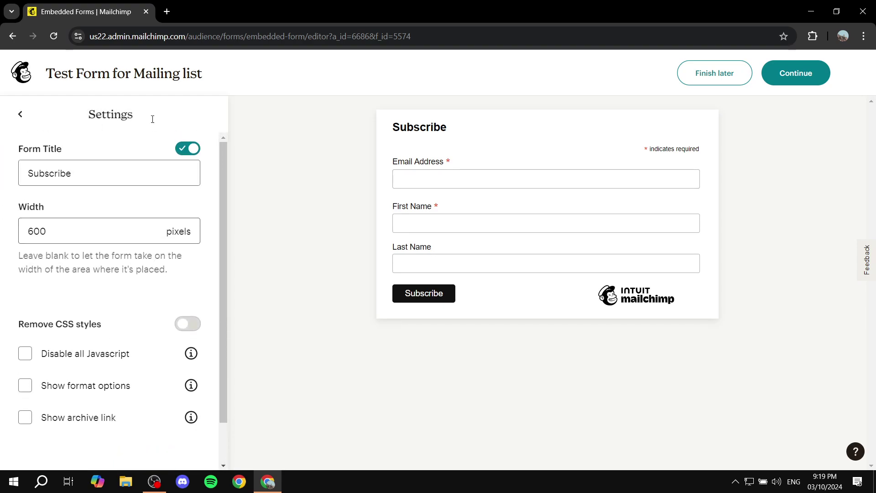
pyautogui.click(20, 114)
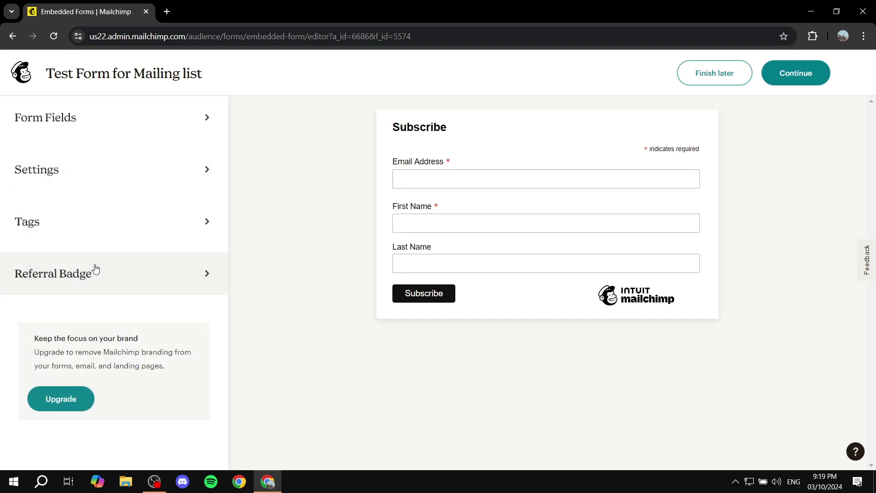
pyautogui.click(113, 230)
pyautogui.click(18, 113)
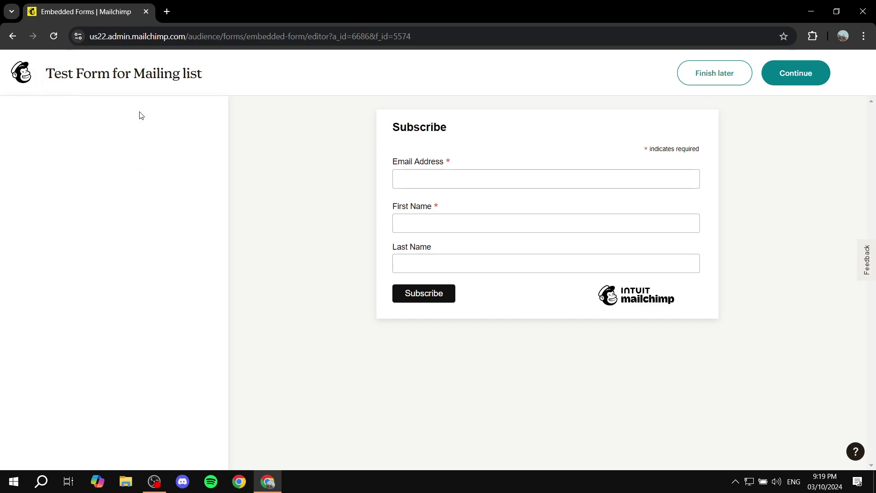
# Continue to generate the form's embed code, review it, then go back to editing.
pyautogui.click(816, 74)
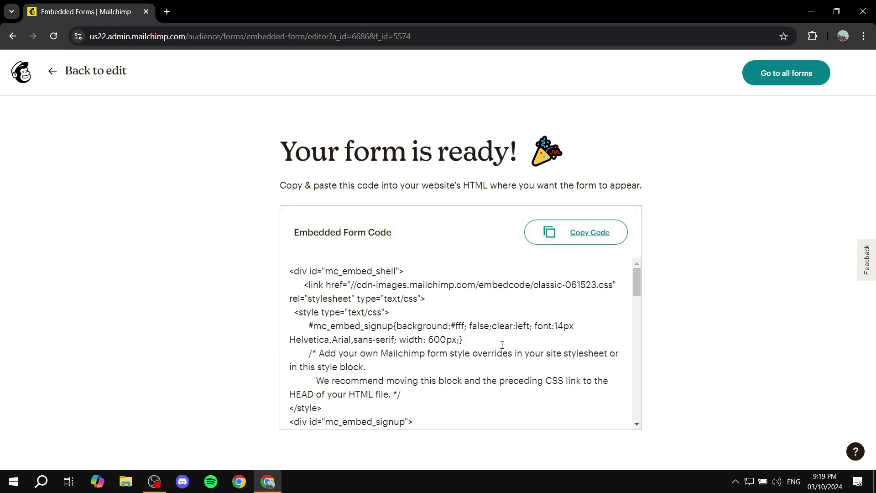
pyautogui.scroll(-4, 571, 273)
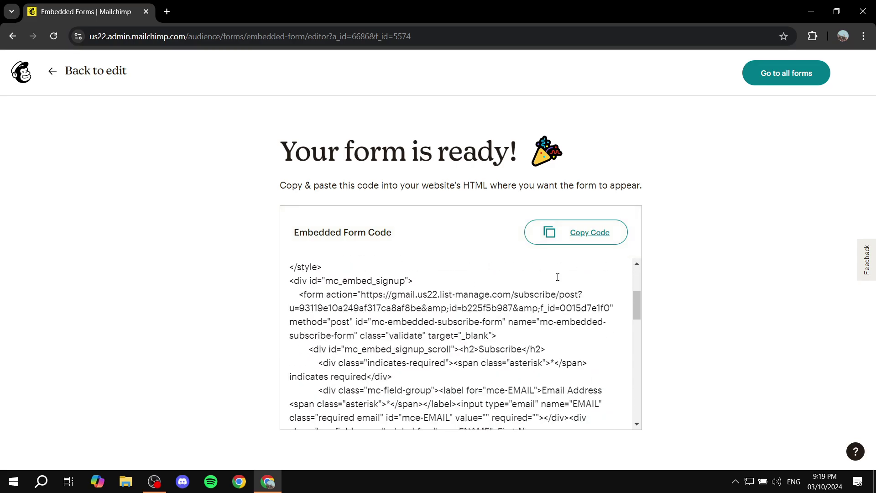
pyautogui.scroll(5, 503, 312)
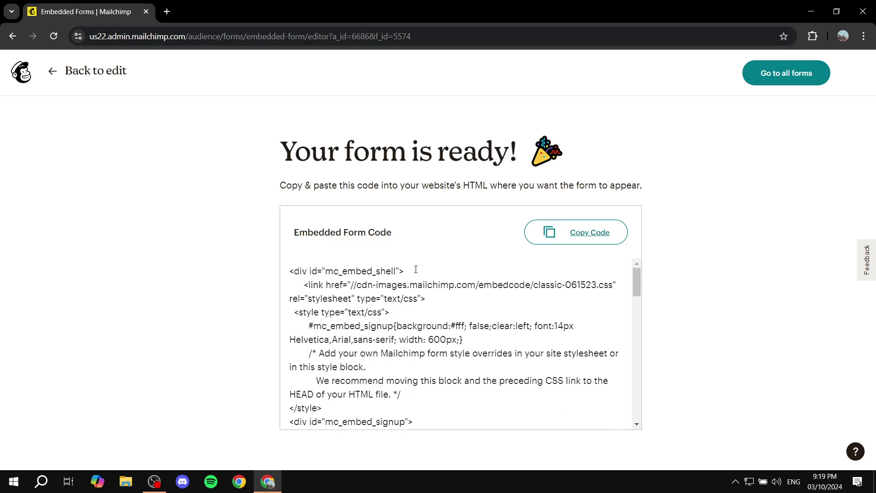
pyautogui.click(54, 74)
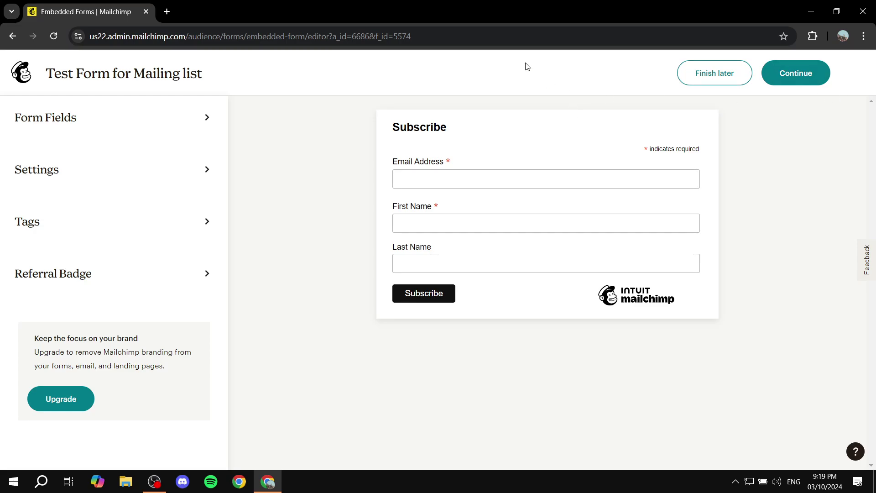
# Exit the form editor and open the Tutorialist Explains audience's Segments page via the Audience dashboard.
pyautogui.click(21, 72)
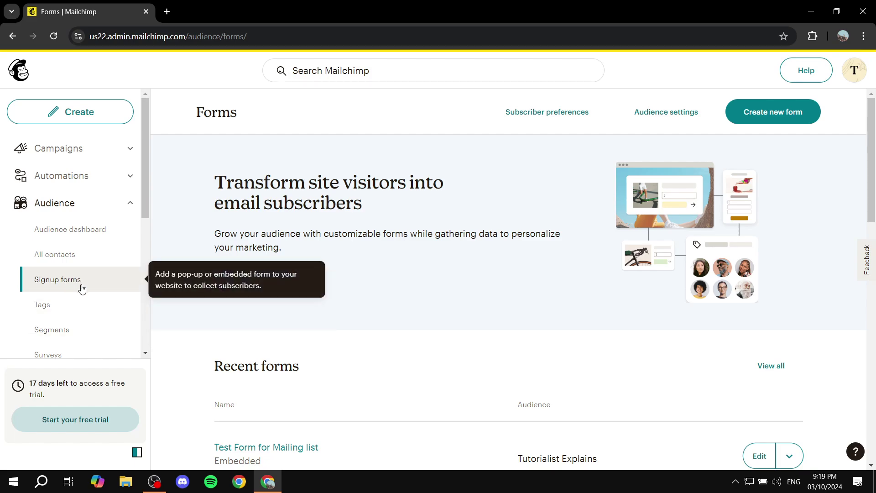
pyautogui.scroll(-1, 76, 288)
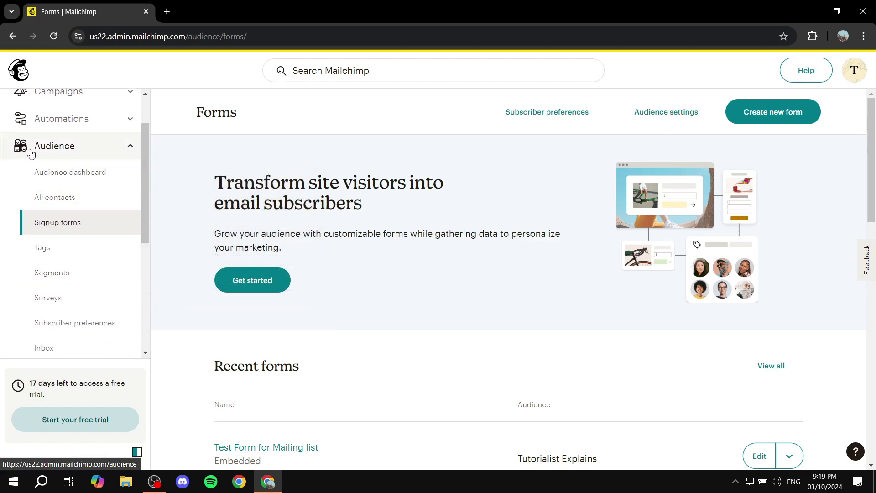
pyautogui.click(72, 172)
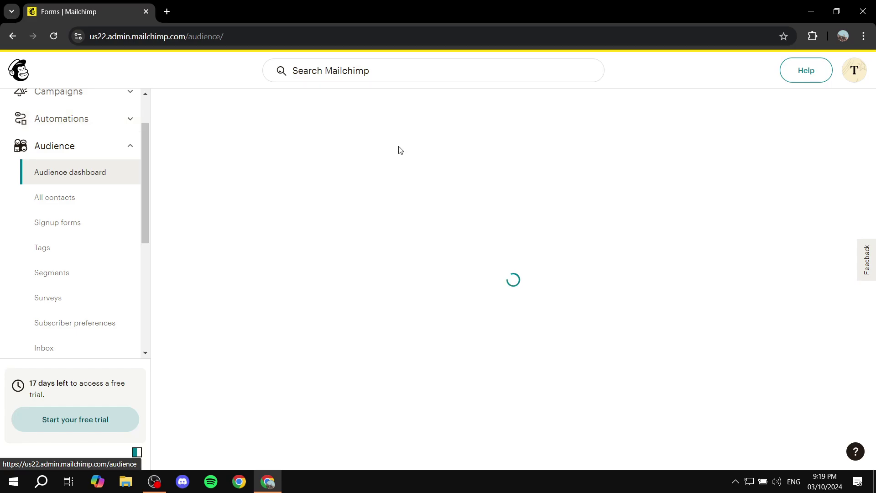
pyautogui.scroll(-5, 399, 266)
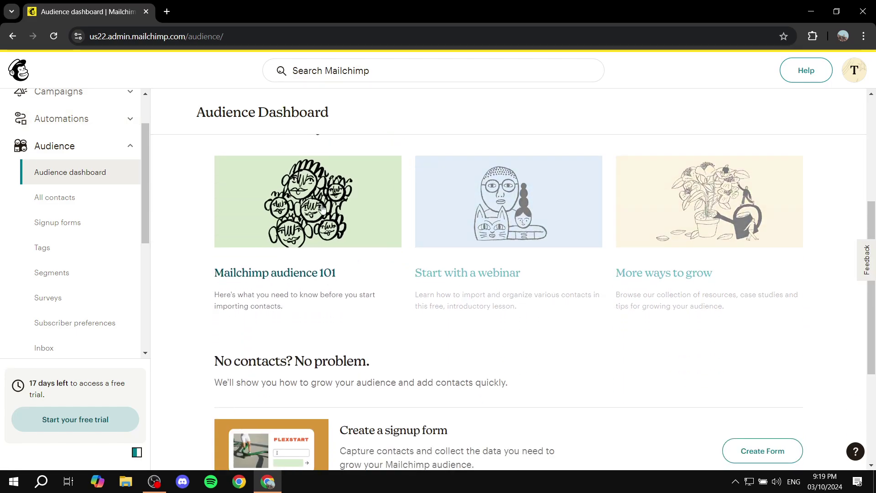
pyautogui.scroll(1, 501, 194)
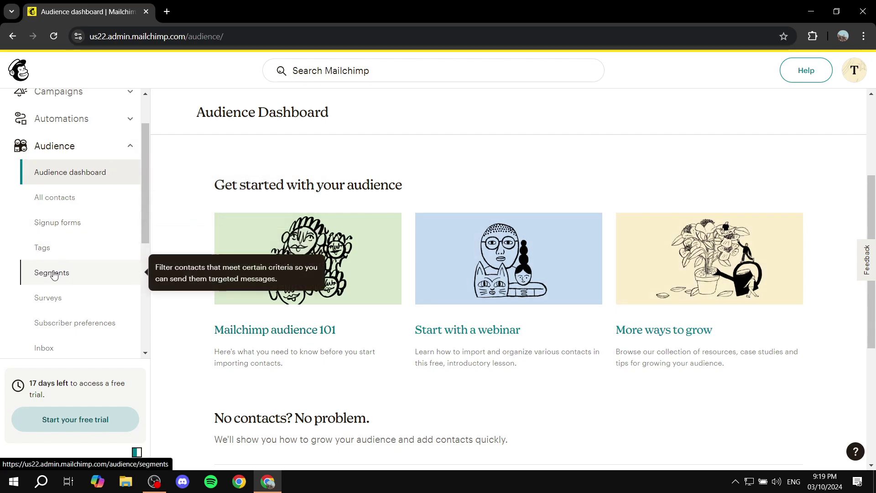
pyautogui.click(53, 274)
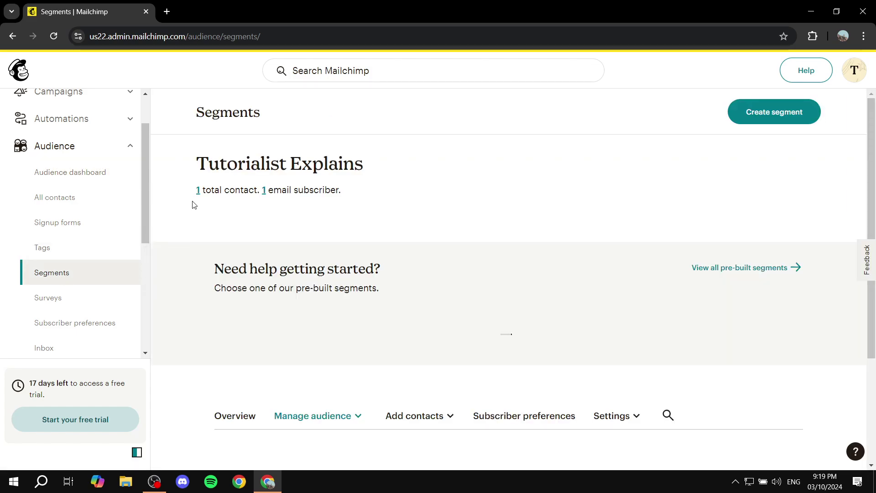